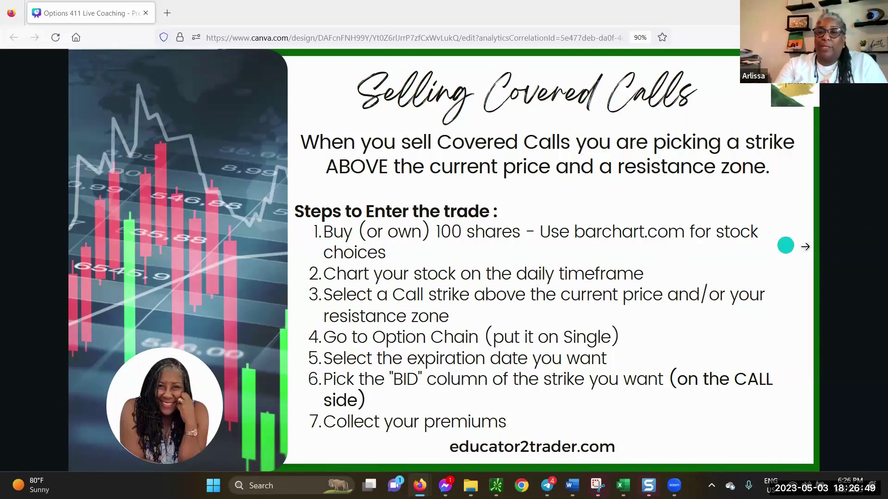
Advance past the Selling Covered Calls slide listing the seven steps to enter the trade.
click(804, 249)
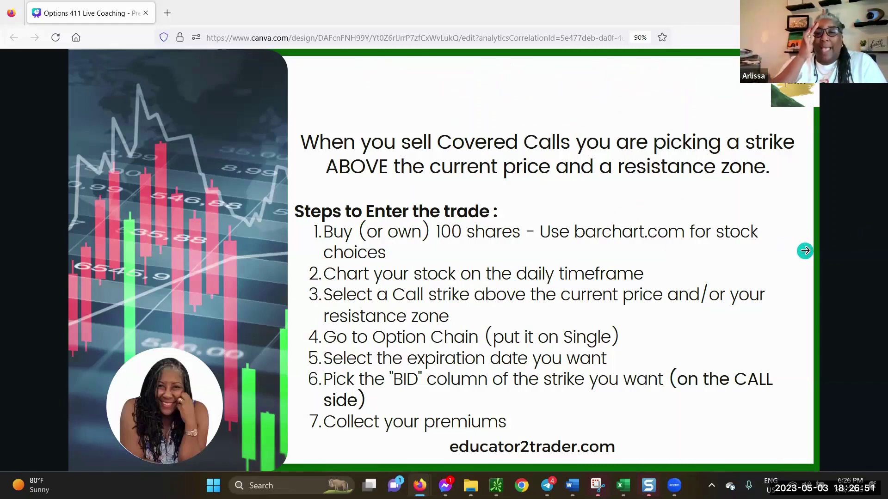
Advance Canva to the slide on the covered-call exit steps.
click(804, 250)
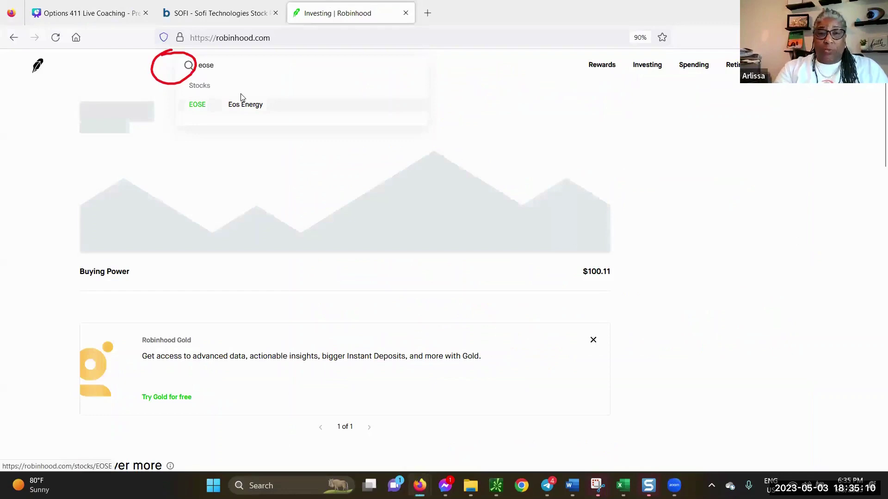
Open Robinhood's Eos Energy page at $1.76 and compare EOSE's quote in thinkorswim.
click(240, 98)
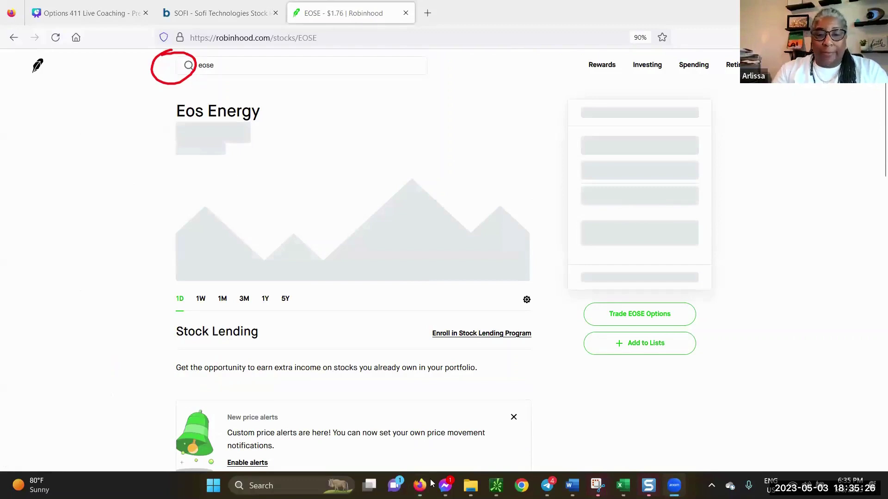
click(496, 486)
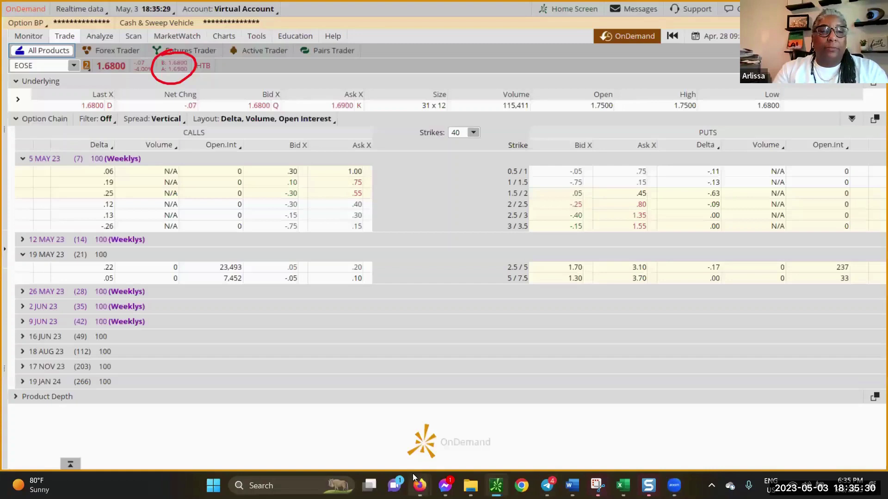
mouse_move(416, 481)
key(alt+Tab)
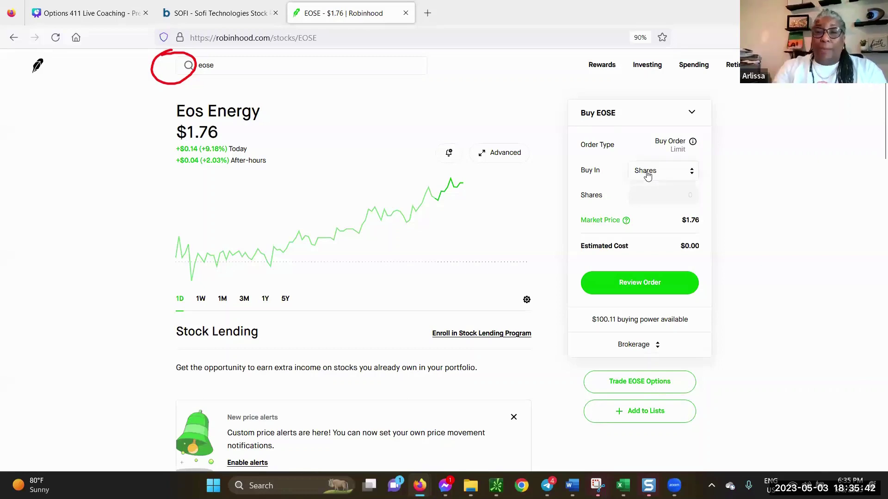
Keep buying in shares and enter 100 EOSE shares, for a $176.00 estimated cost.
click(685, 179)
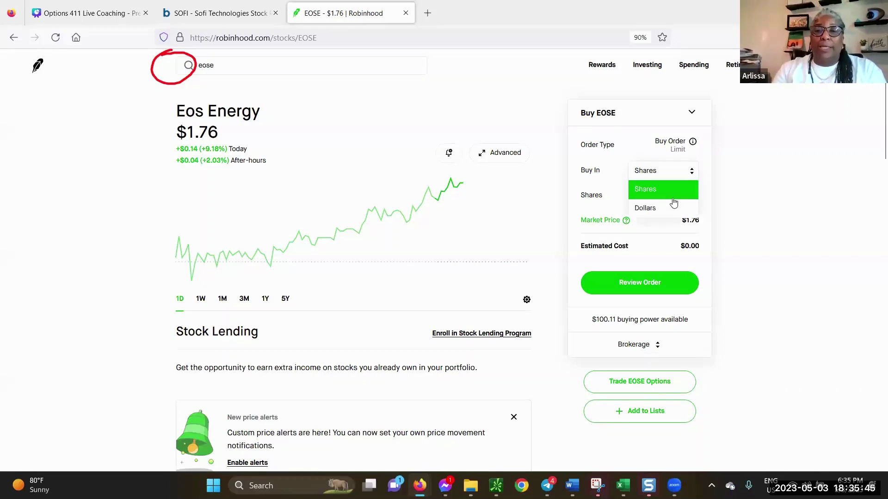
click(756, 173)
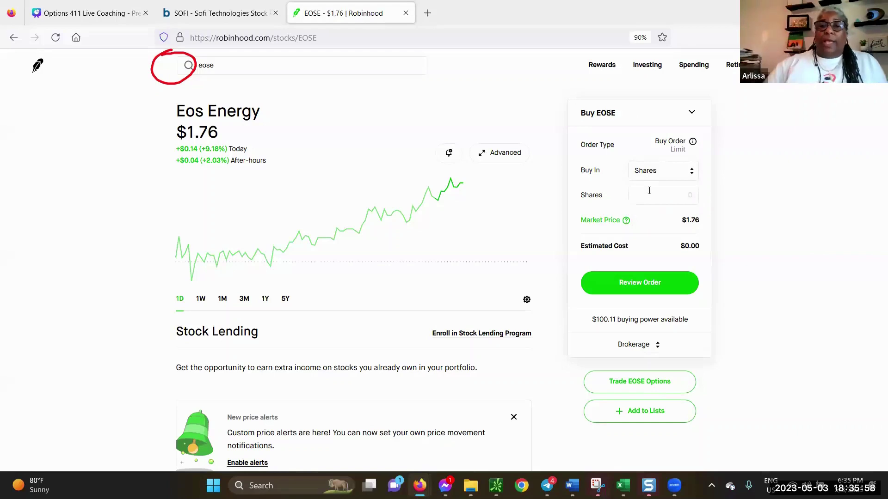
click(671, 198)
text(100)
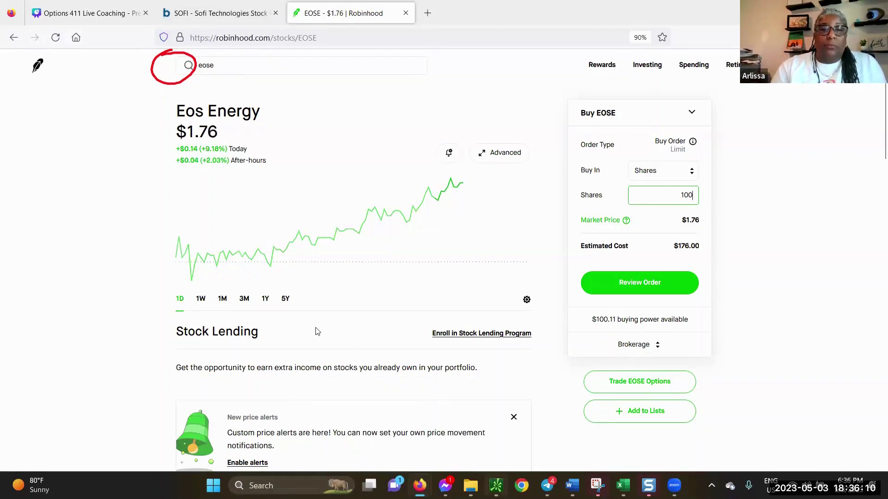
Switch to thinkorswim's EOSE chain and stage a 100-share buy order at a 1.67 limit.
click(496, 486)
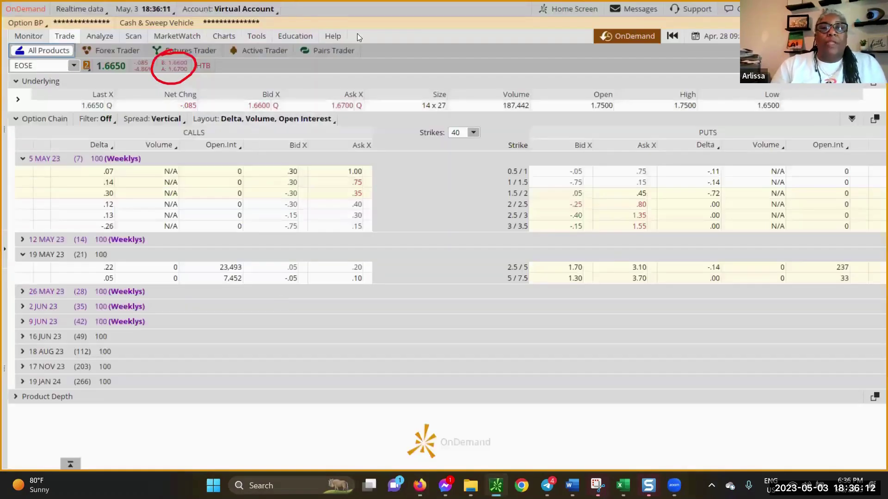
click(173, 68)
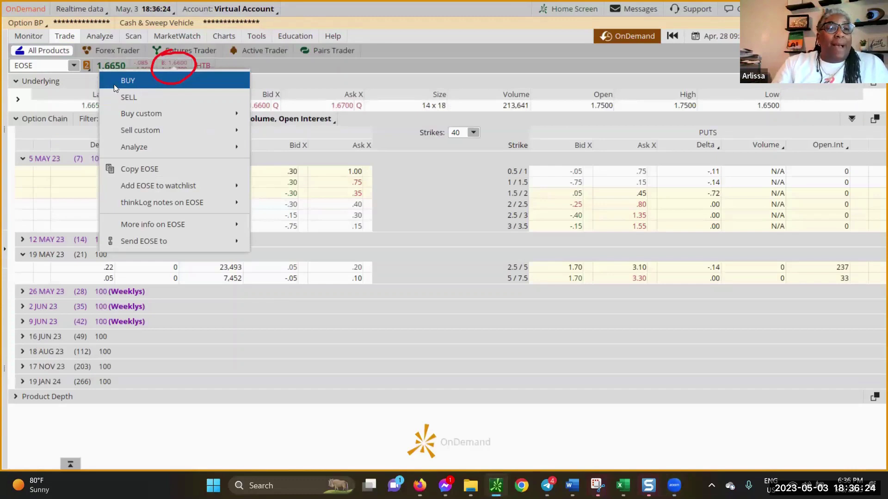
click(152, 68)
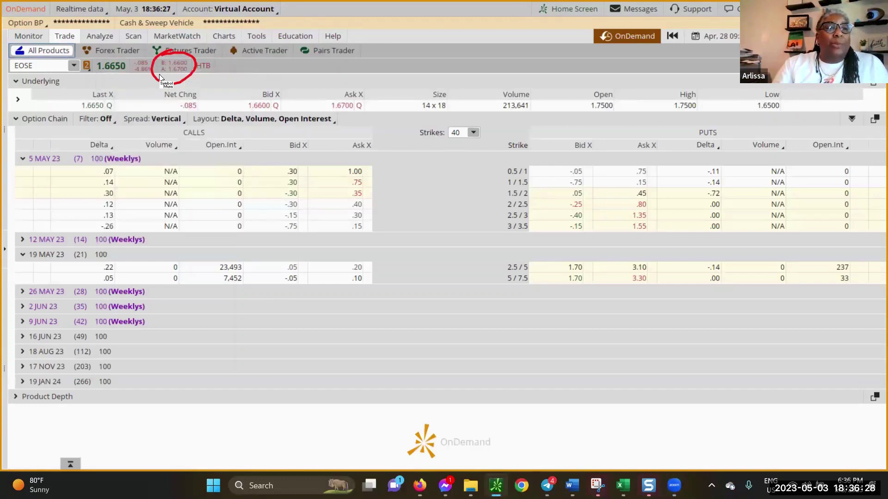
click(110, 72)
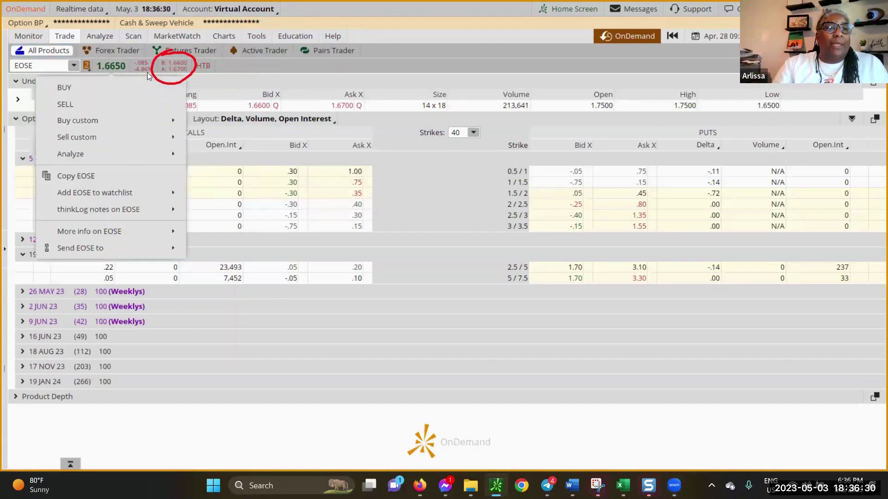
click(246, 68)
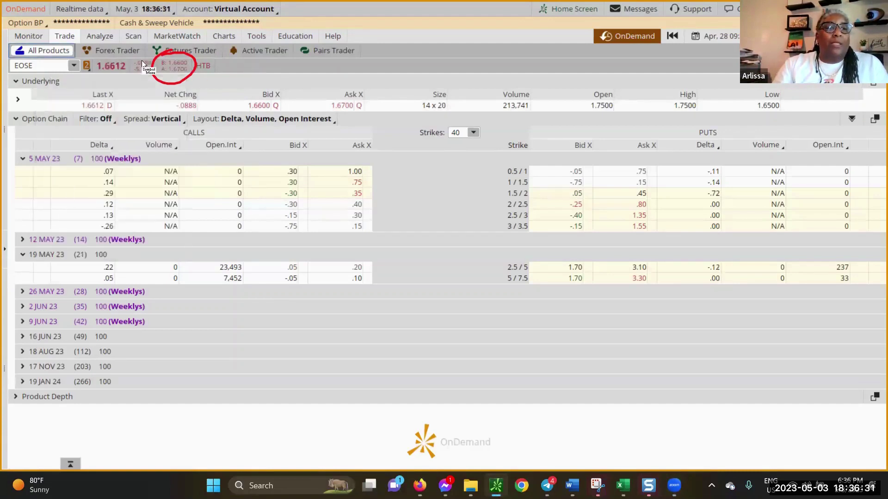
click(111, 70)
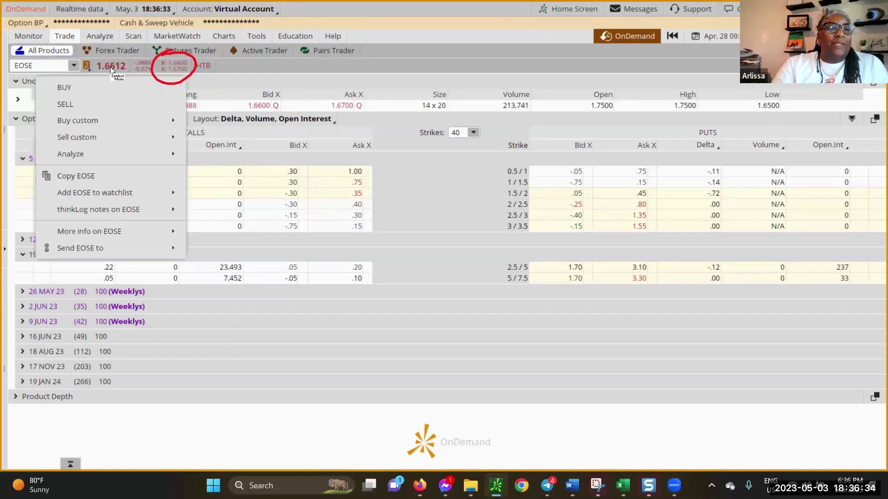
click(70, 90)
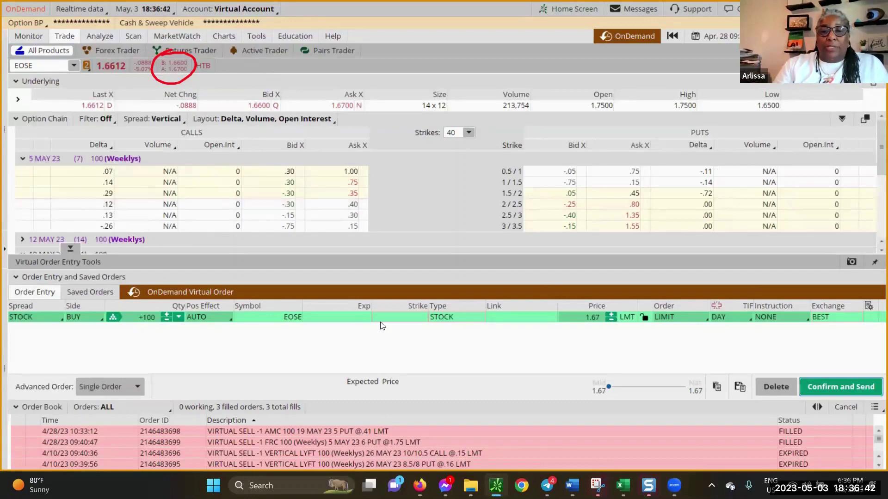
Send the 100-share EOSE buy, filling at 1.66 for a +100 EOSE position.
click(163, 322)
click(166, 315)
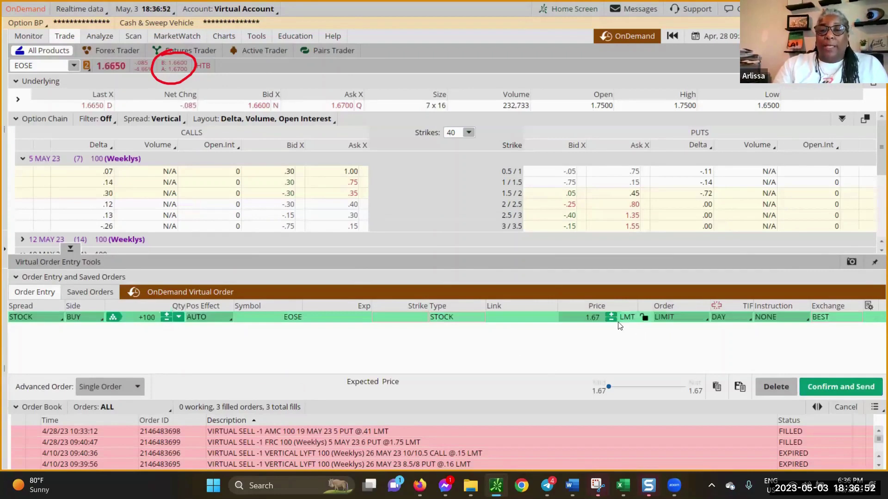
click(830, 389)
click(837, 378)
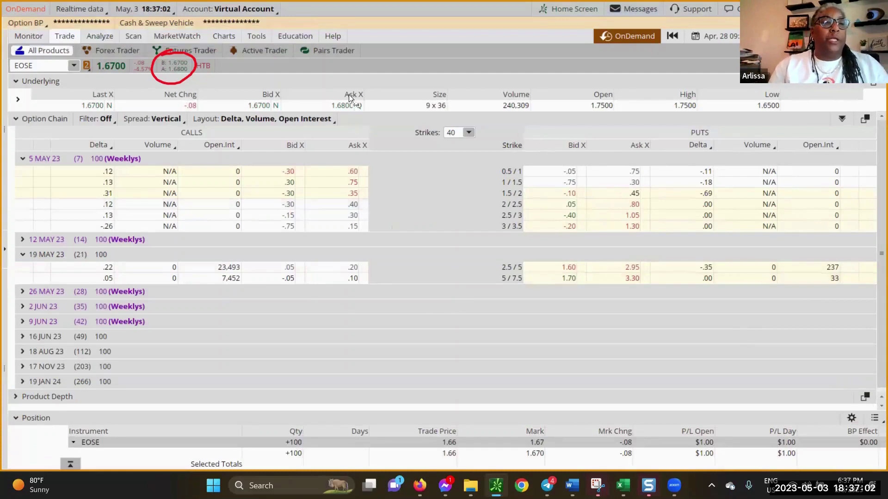
Replace EOSE with AMC to load its quotes and option chain.
click(30, 65)
text(AMC)
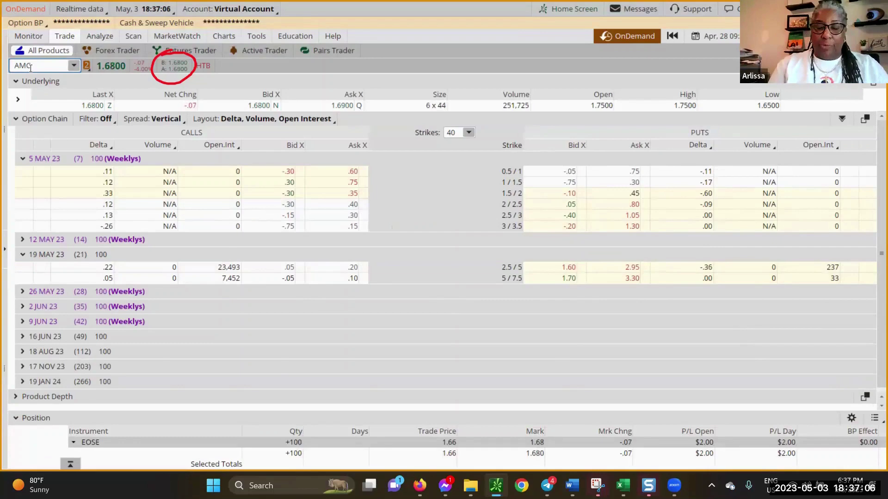
key(Return)
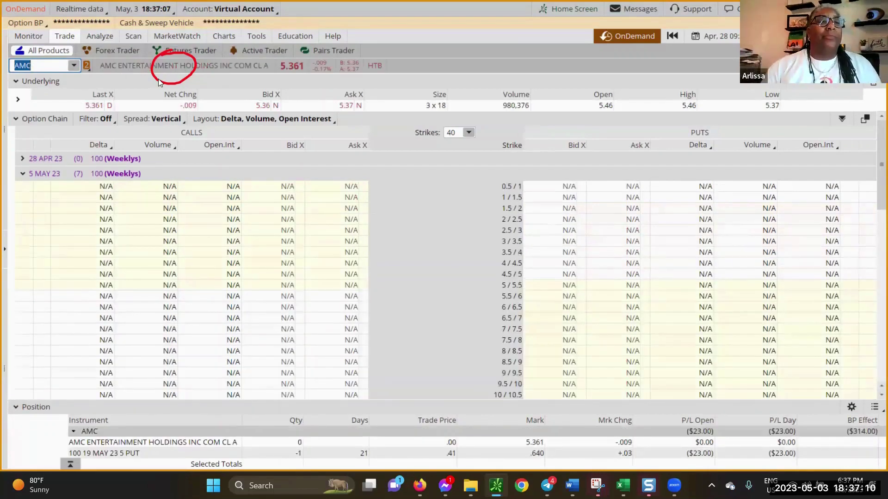
Stage a 100-share AMC buy at a 5.38 limit and review the $538.00 cost.
click(301, 67)
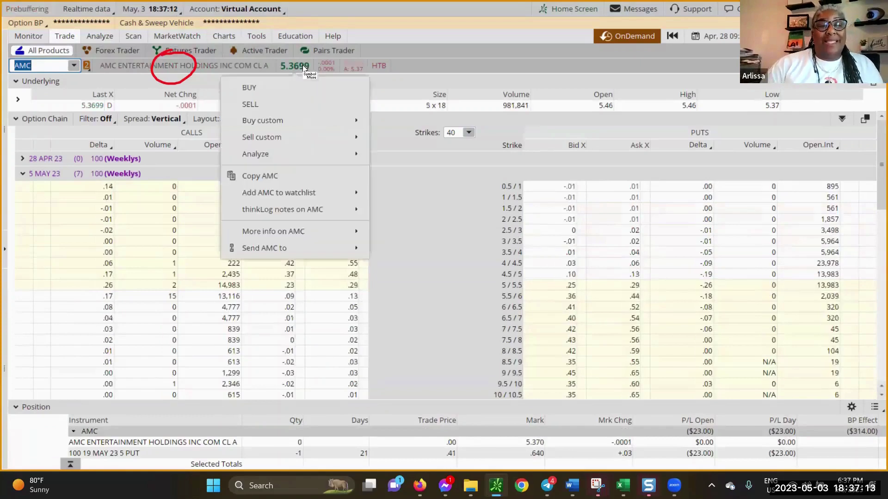
click(270, 91)
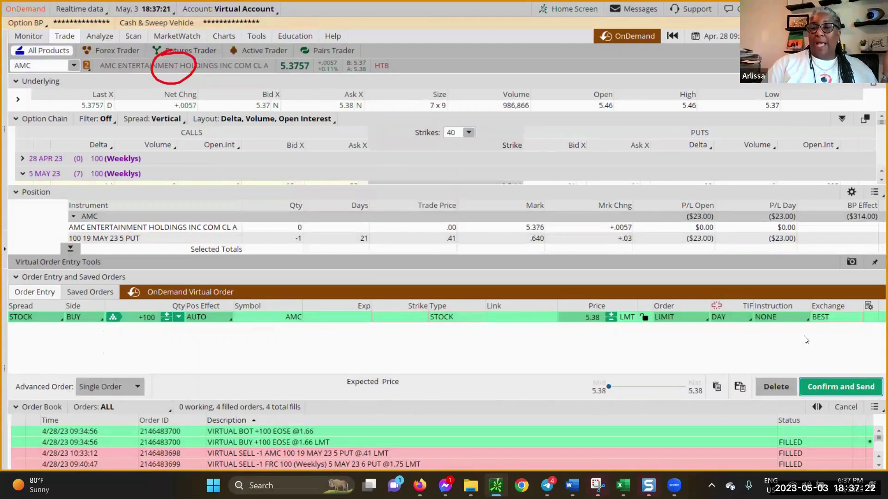
click(824, 383)
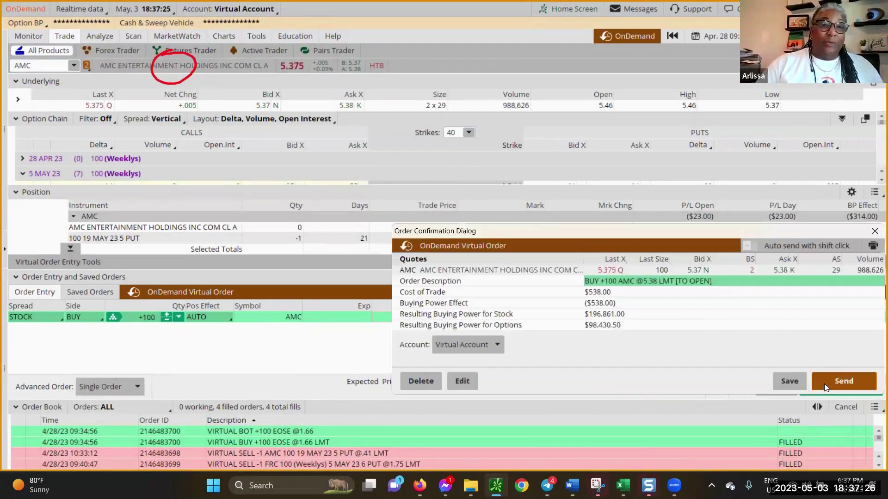
Send the AMC buy order, then load SOFI's quotes and option chain.
click(840, 381)
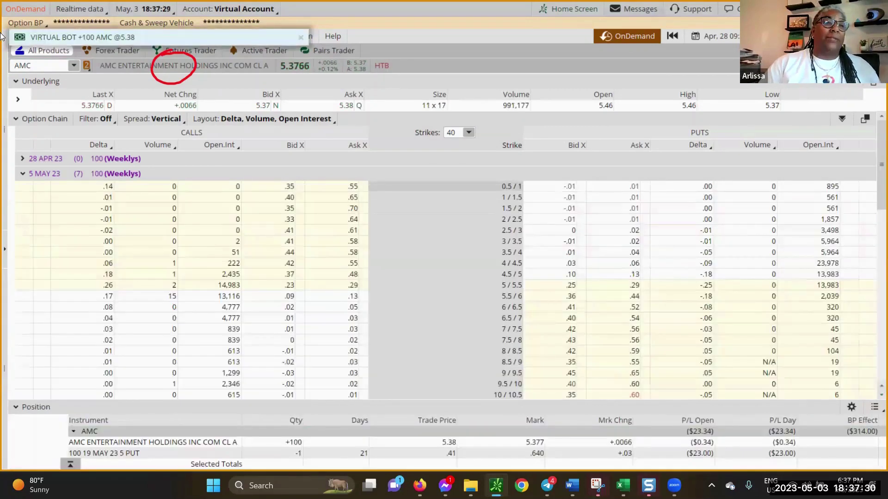
click(47, 66)
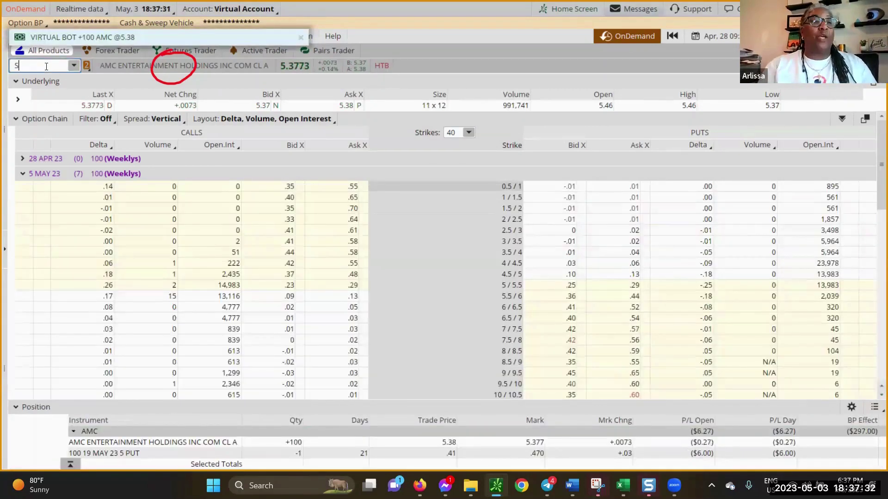
text(SOFI)
key(Return)
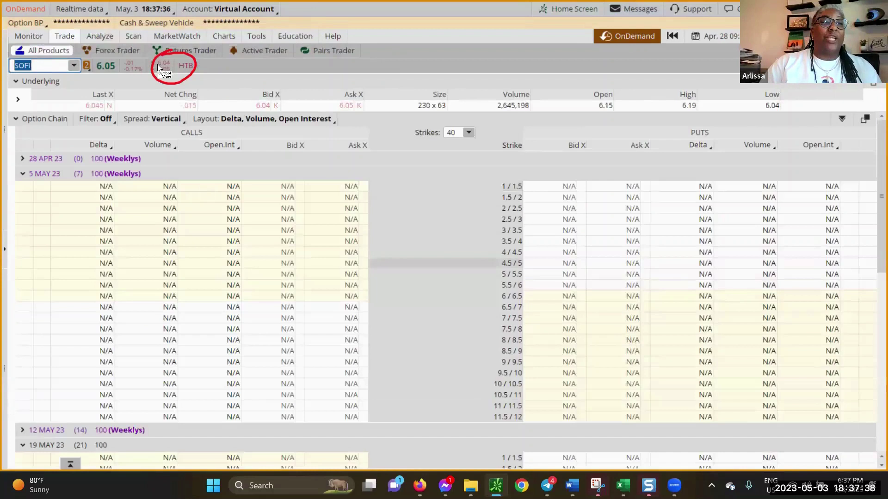
Buy 100 SOFI shares at a 6.05 limit, creating a +100 SOFI position.
click(115, 65)
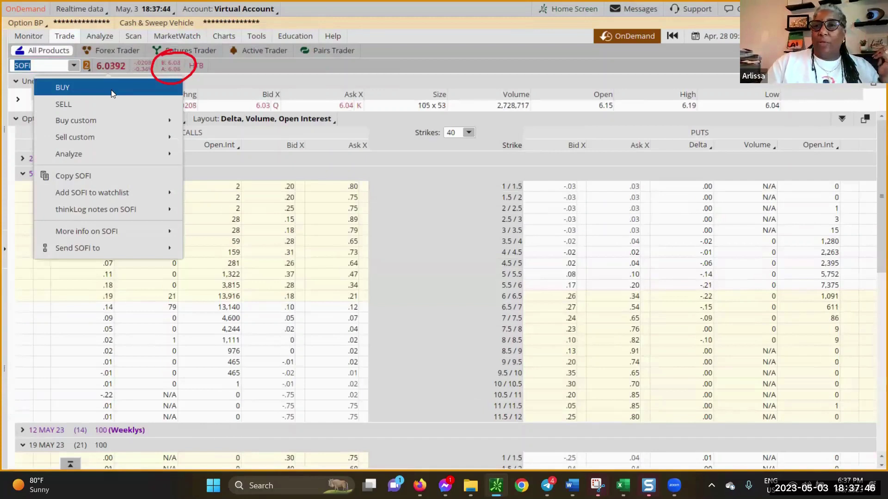
click(111, 89)
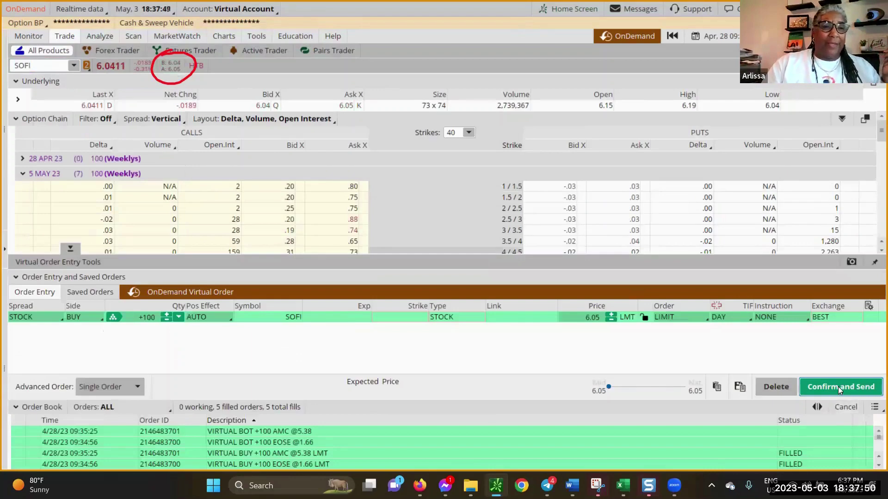
click(837, 387)
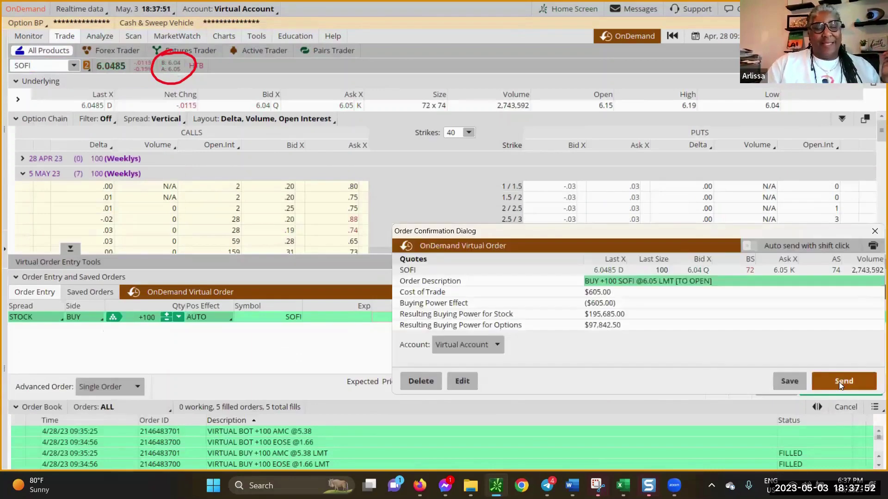
click(839, 382)
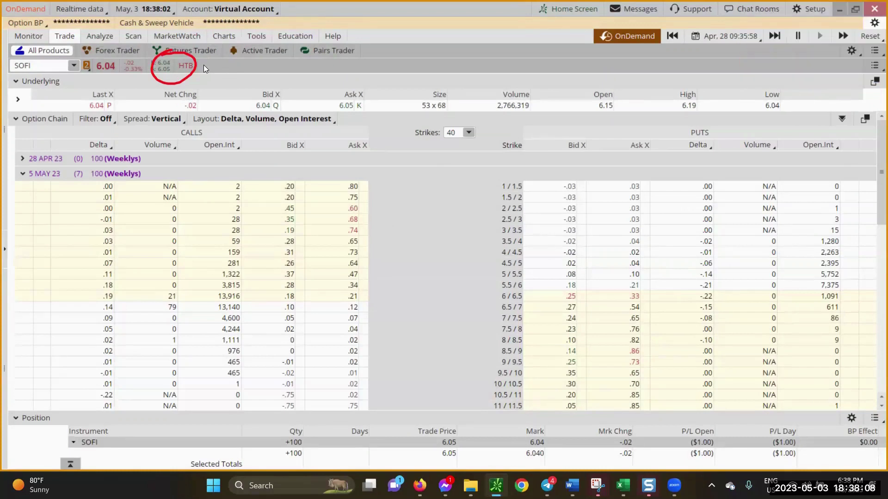
key(Escape)
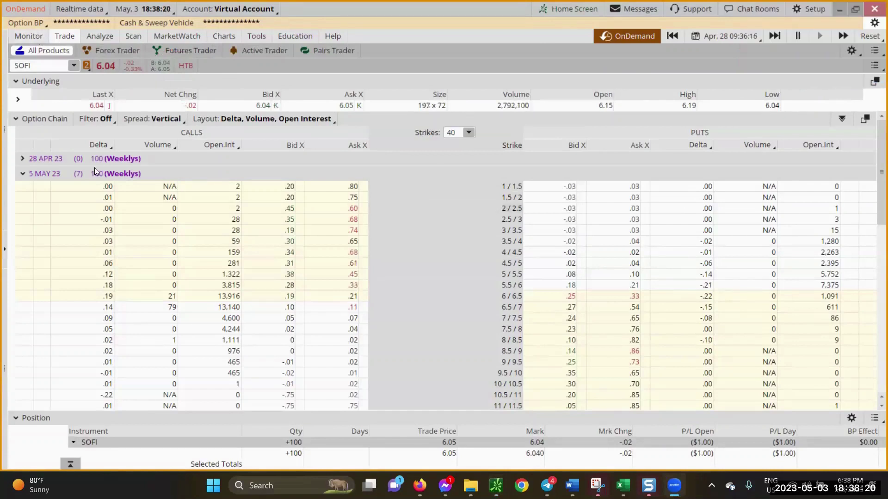
Open Activity and Positions and expand AMC: 100 shares at 5.38 plus a short May 19 $5 put.
click(31, 38)
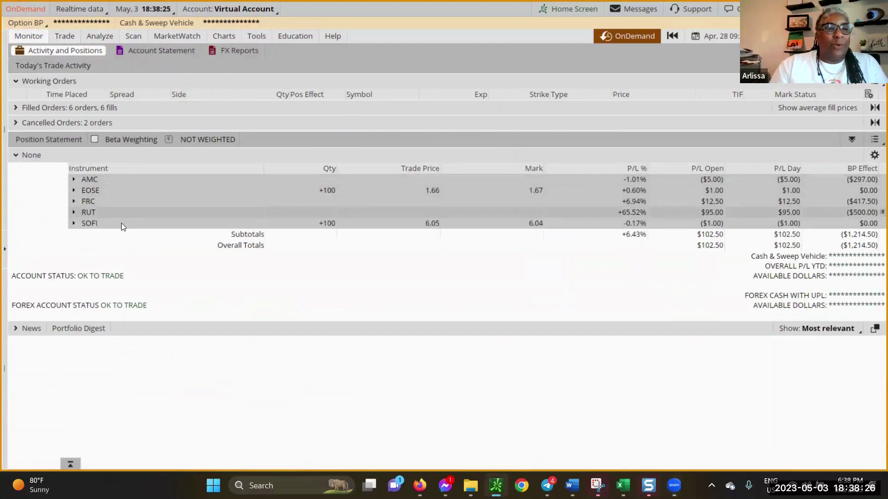
click(75, 200)
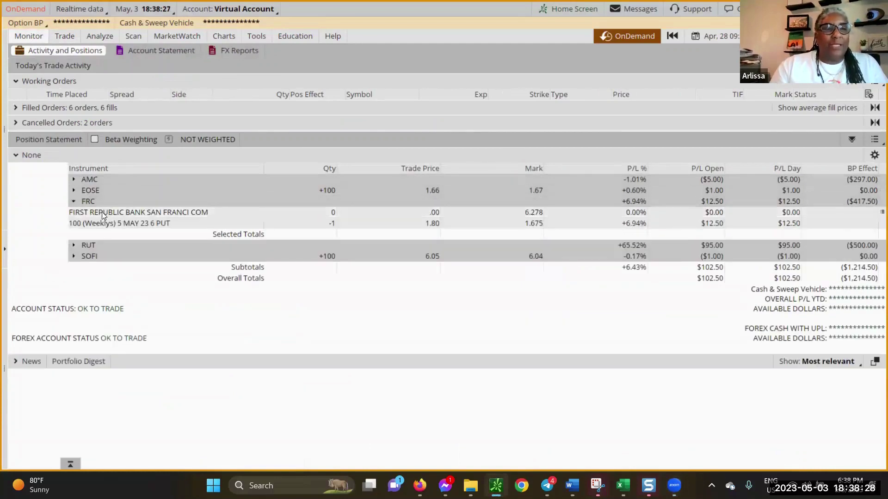
click(75, 202)
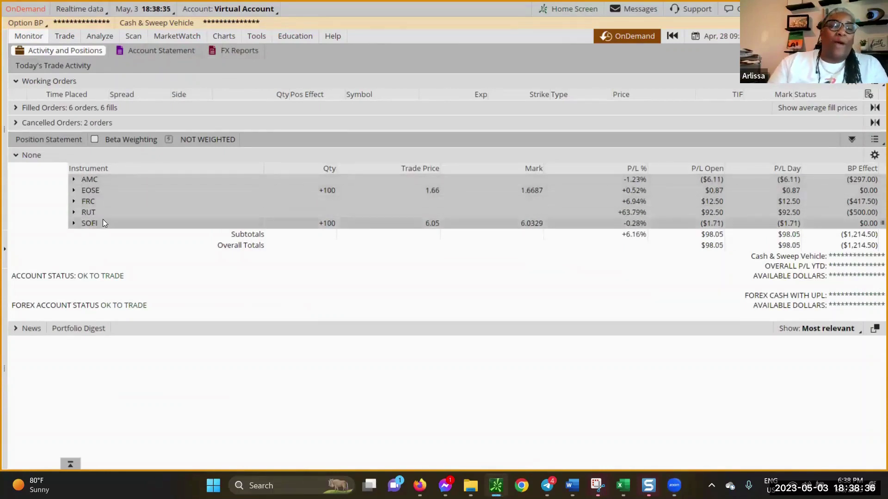
click(90, 180)
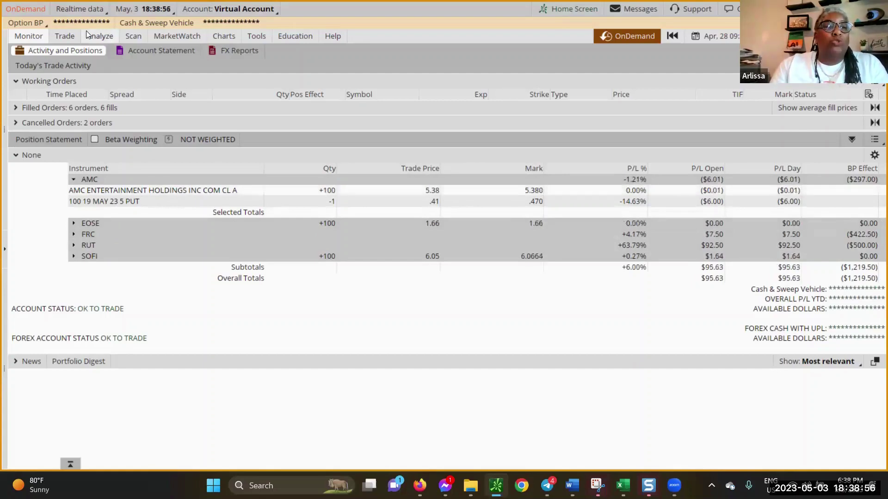
Show the SOFI option chain as single options instead of vertical spreads.
click(65, 38)
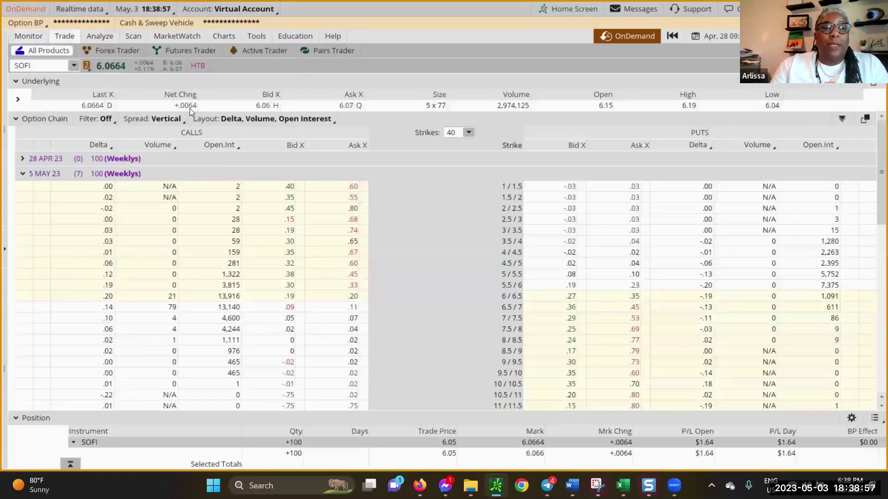
click(163, 120)
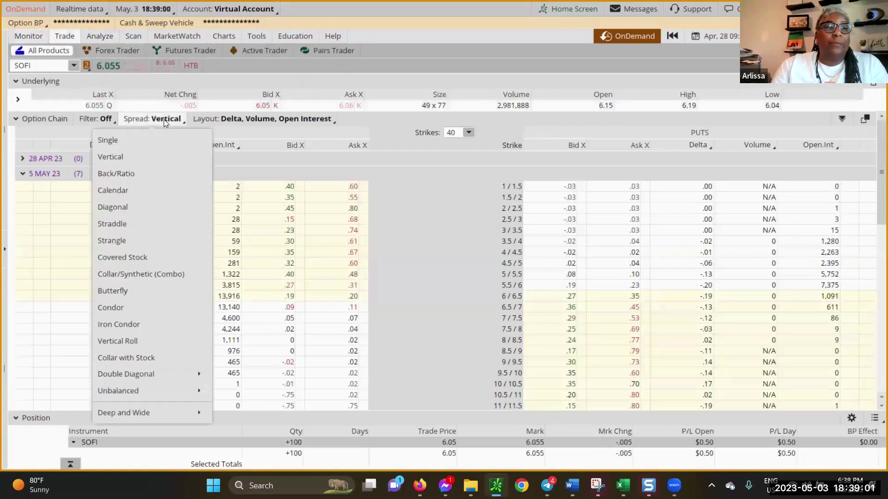
click(110, 137)
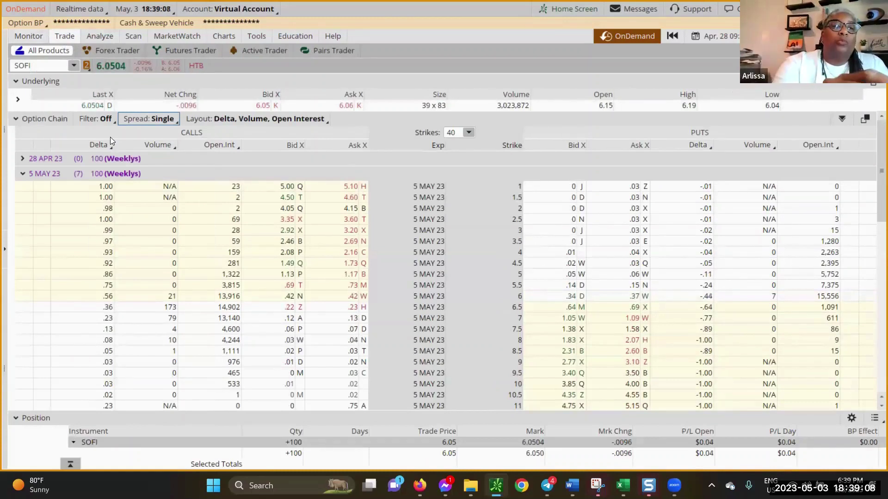
Check the chain layout choices without changes, then return to the positions overview.
click(188, 118)
click(188, 118)
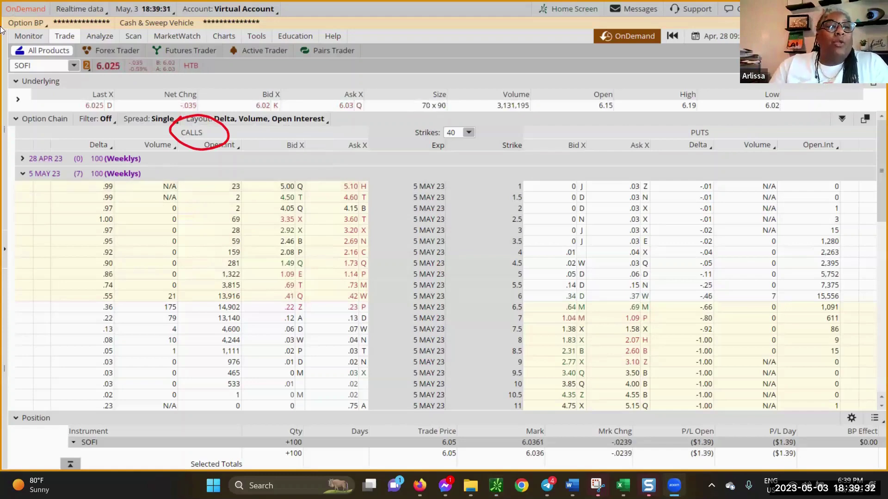
click(28, 35)
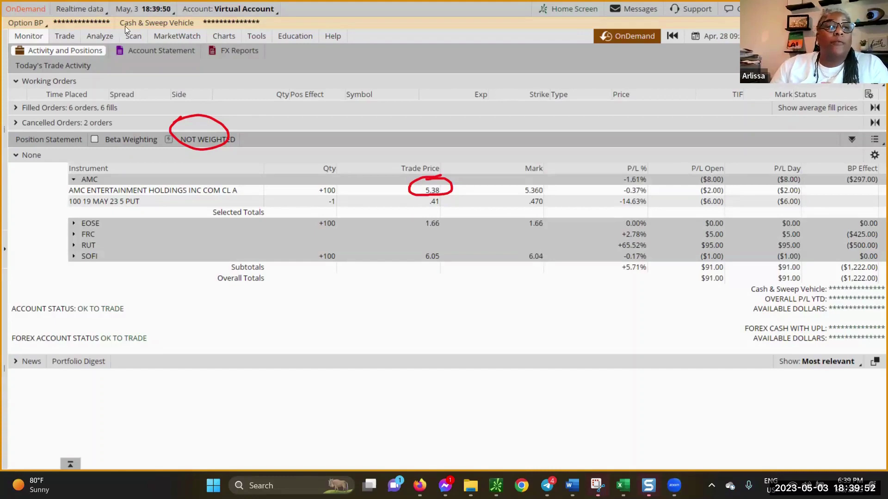
Go back to the Trade view showing SOFI's 5 MAY 23 calls and puts by strike.
click(66, 36)
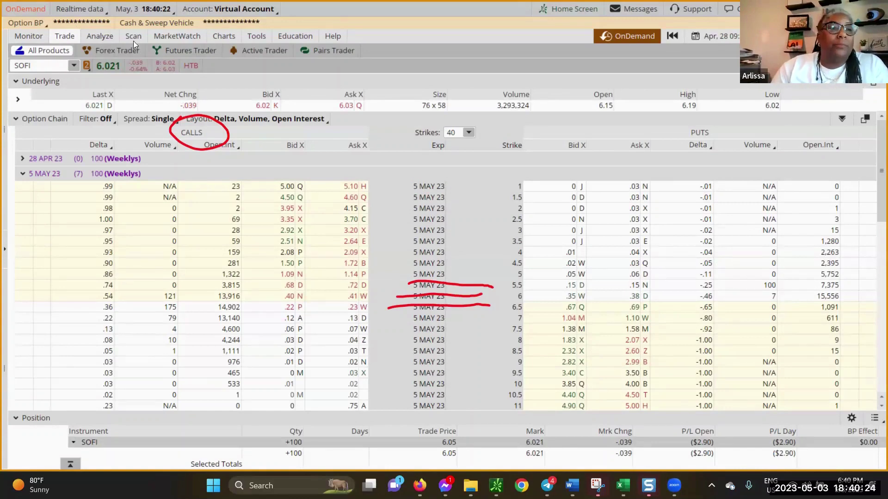
Look up AMC to load its quotes and 5 MAY 23 option chain.
click(51, 66)
text(AMC)
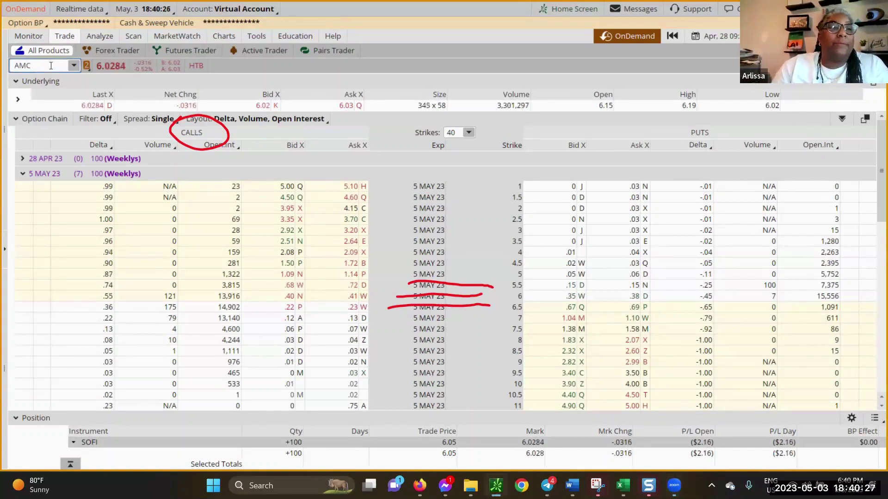
key(Return)
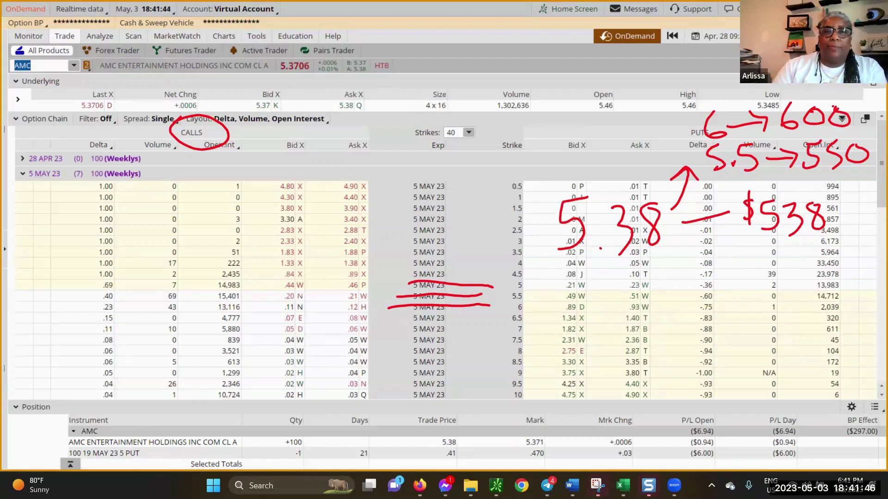
Check the account's buying power, then view positions showing AMC's 5.38 share price.
drag(446, 305, 443, 271)
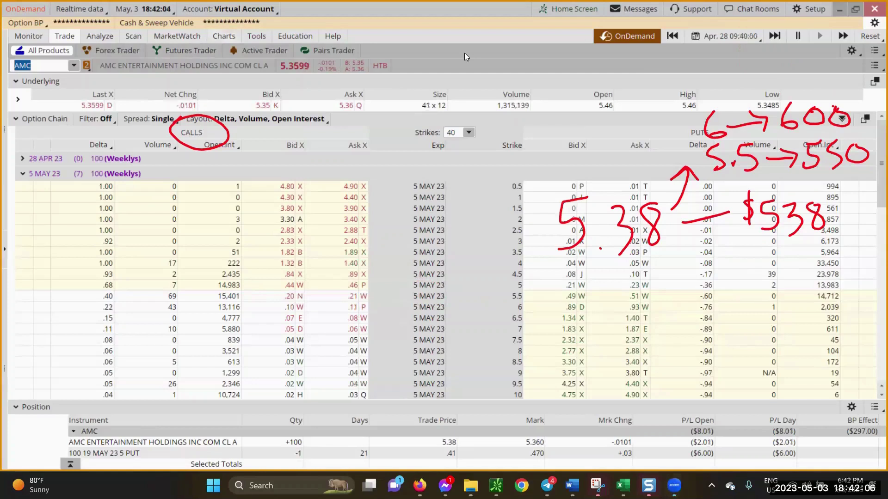
click(24, 23)
click(28, 35)
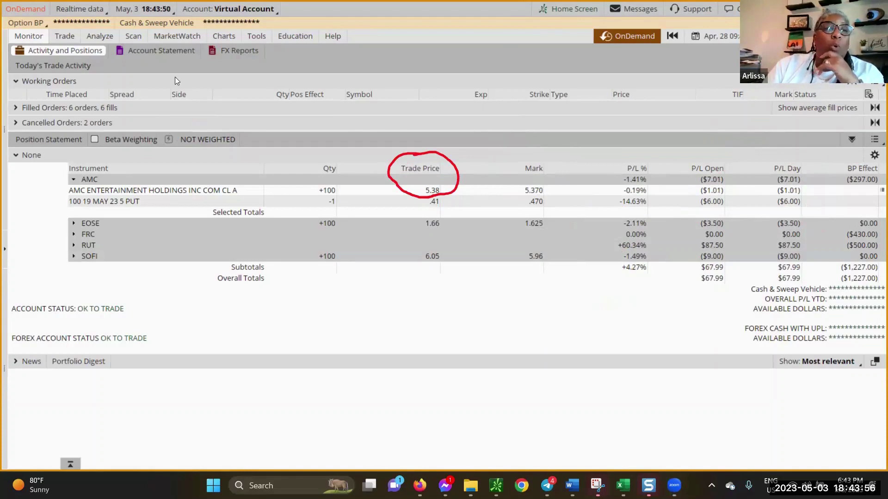
Return to the Trade view with AMC's option chain.
click(65, 36)
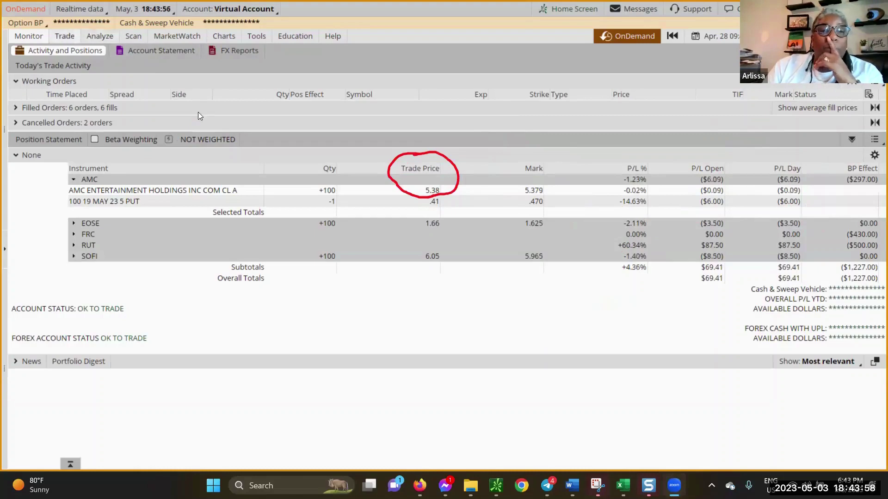